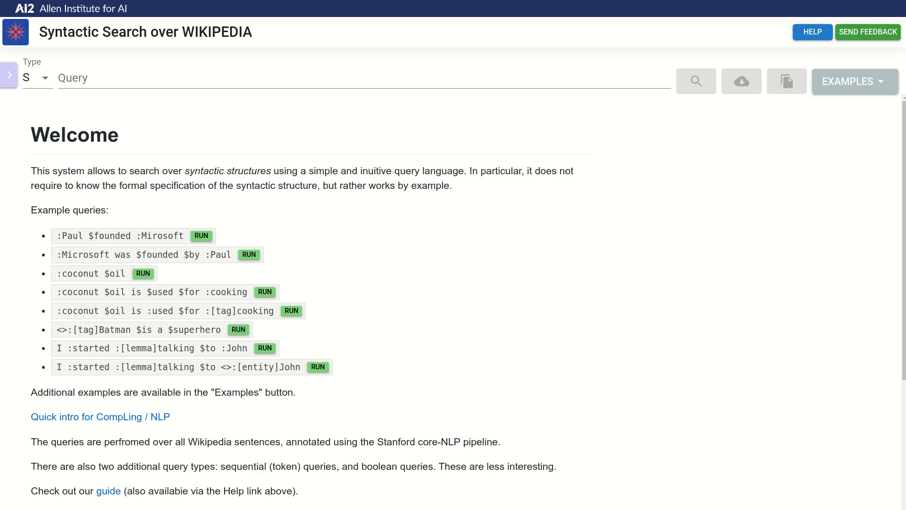
- Enter and run the query 'John v1:wanted to v2:go obj:home'
click(59, 78)
text(John)
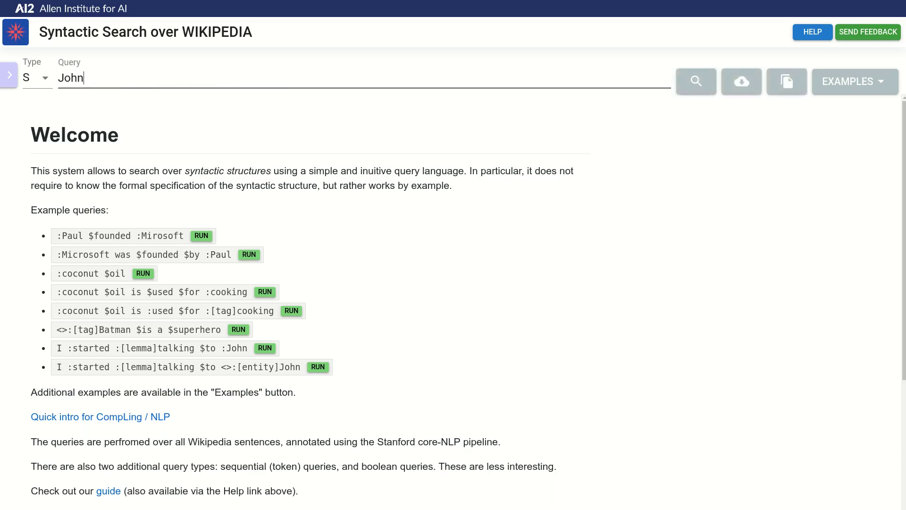
text( wanted to go home)
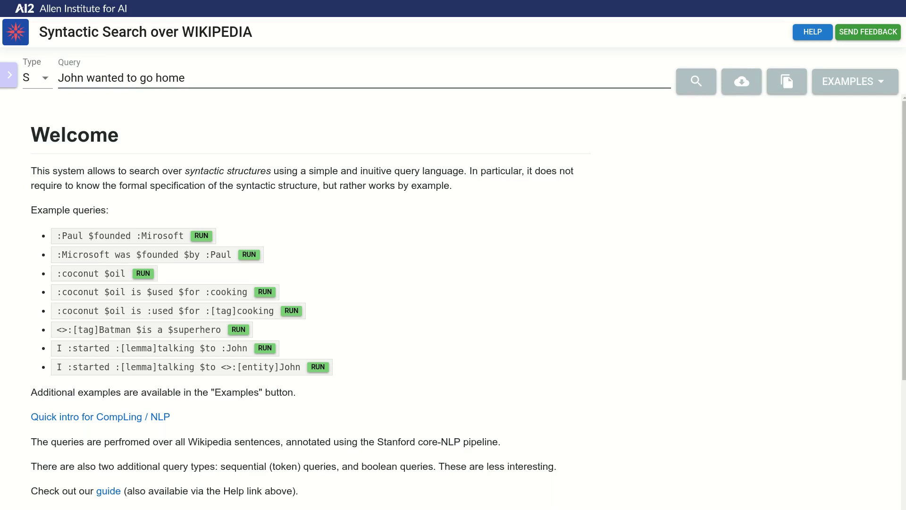
text(v1:)
click(139, 78)
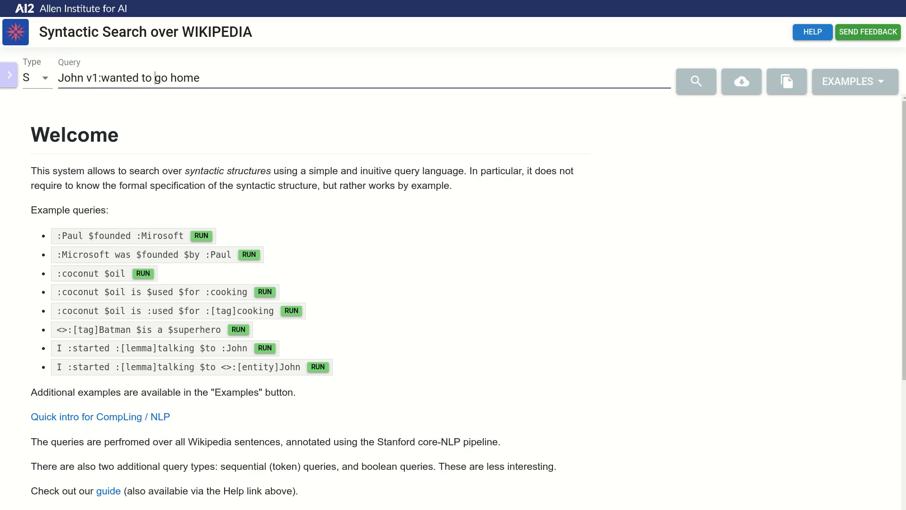
text(v:2)
key(BackSpace)
key(BackSpace)
text(2:go obj:)
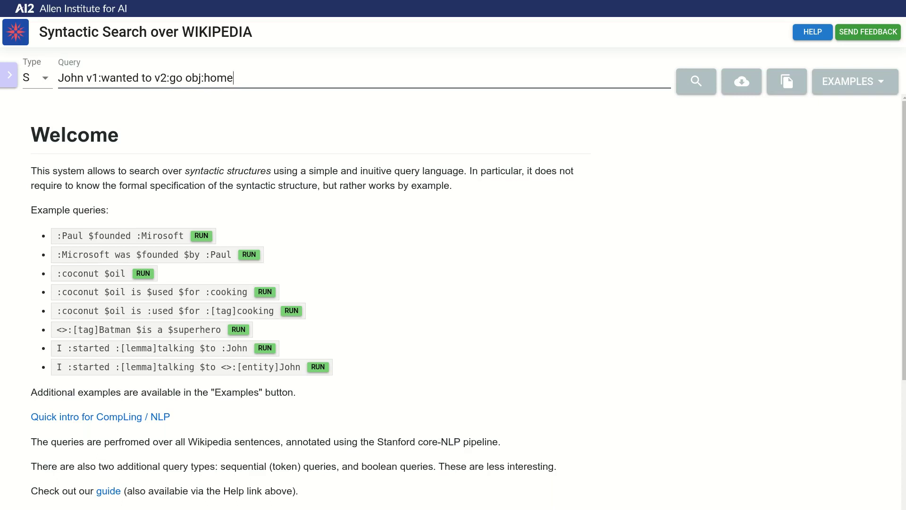
key(Return)
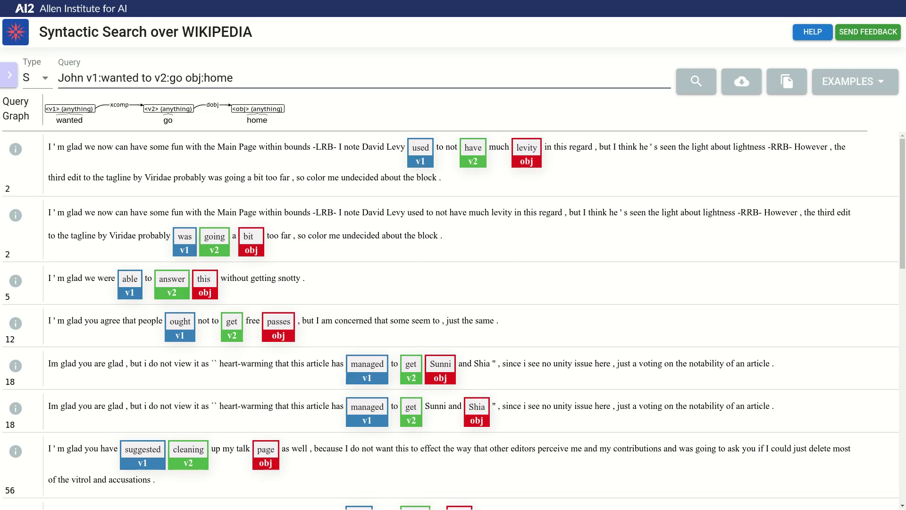
- Remove the v1, v2 and obj names and rerun 'John :wanted to :go :home'
key(Delete)
key(Delete)
key(BackSpace)
key(Left)
key(Left)
key(Left)
key(BackSpace)
key(BackSpace)
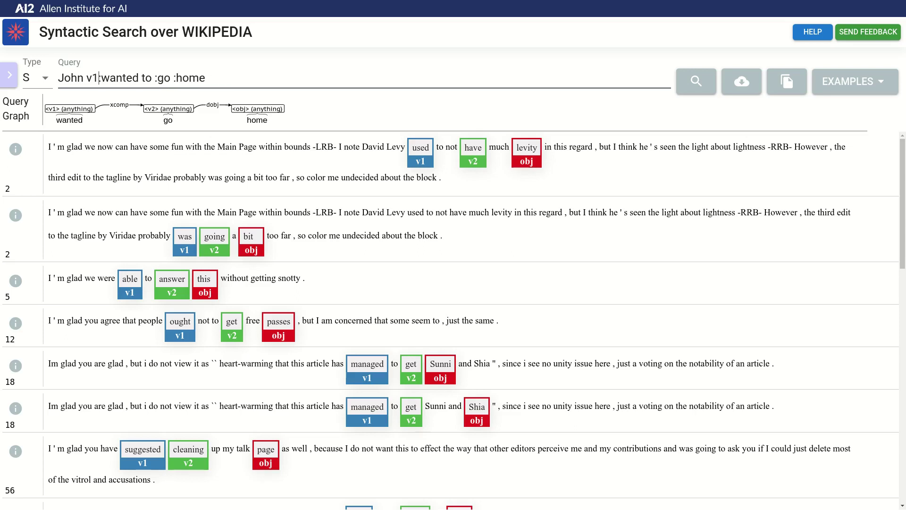
key(BackSpace)
key(BackSpace)
key(Return)
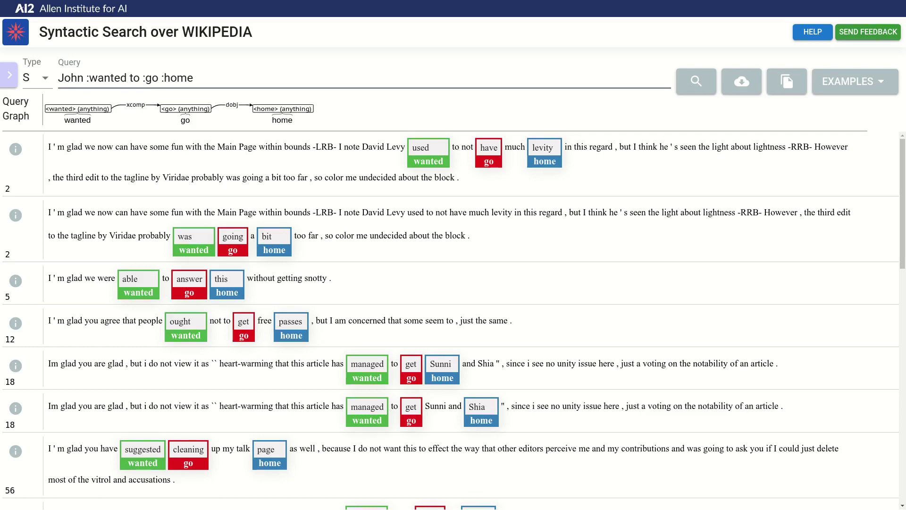
- Add [tag=VB] to go and [word=home] to home, then rerun the search
text([])
text(tag)
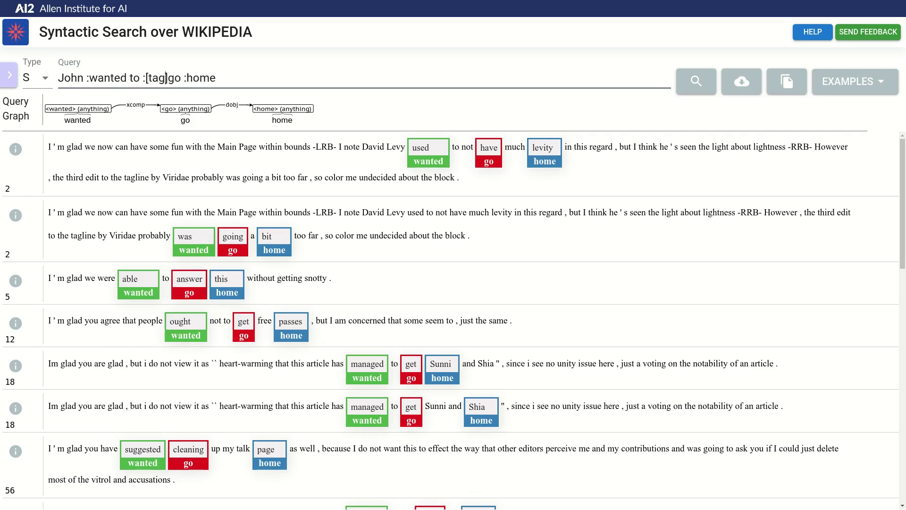
text(=VB)
click(202, 78)
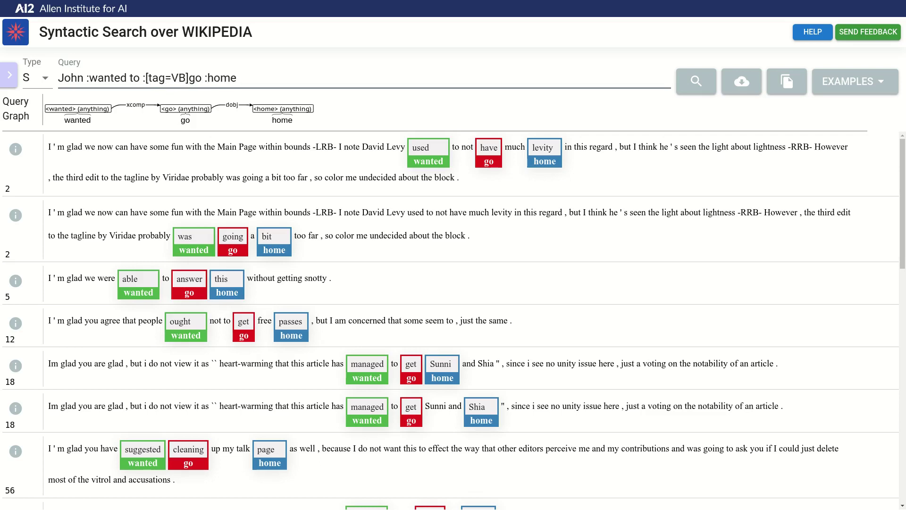
text([word=h)
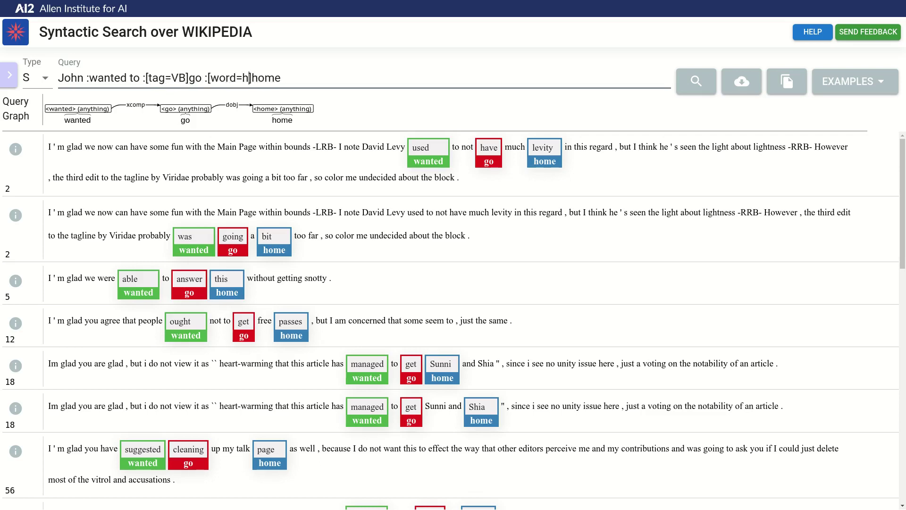
text(ome)
key(Return)
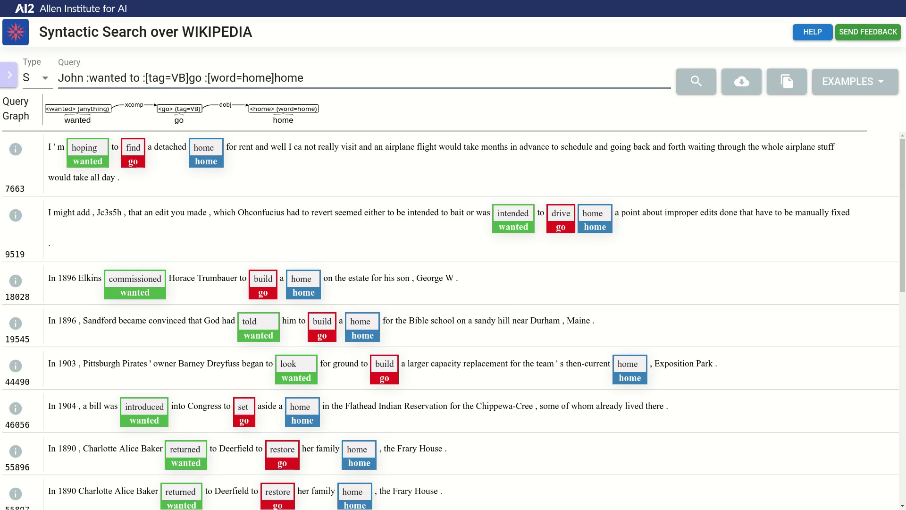
- Abbreviate the constraints to :[t]go and :[w]home and rerun the search
click(272, 78)
drag(273, 78, 164, 77)
key(BackSpace)
key(BackSpace)
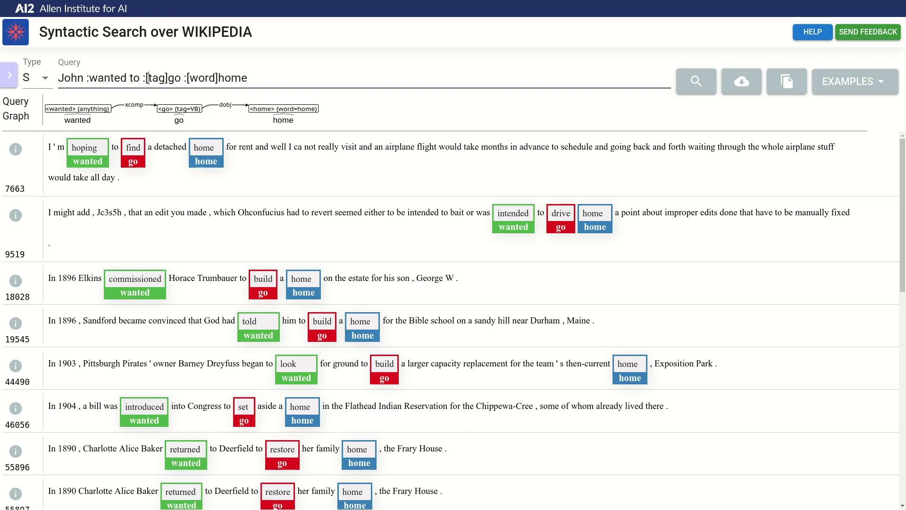
key(Right)
key(Delete)
key(Delete)
key(Delete)
click(177, 78)
key(shift+Right)
key(shift+Right)
key(shift+Right)
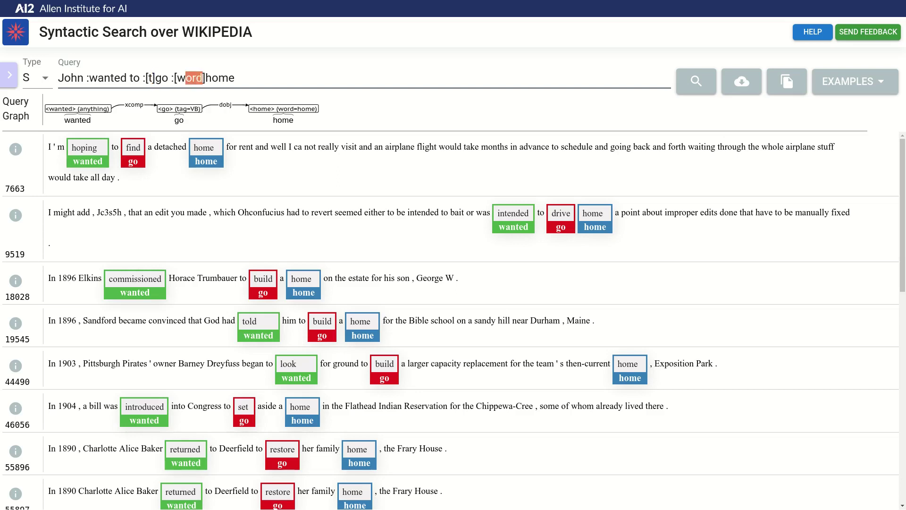
key(BackSpace)
key(Return)
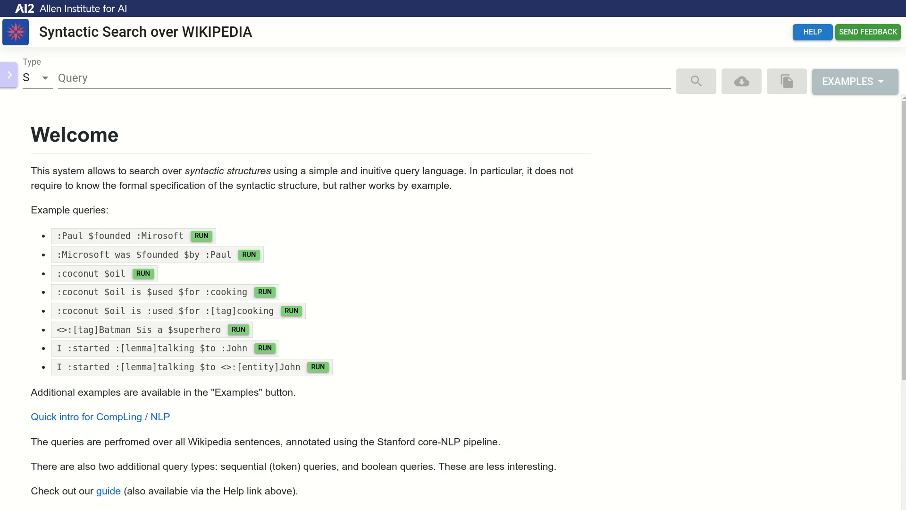
- Type the new query 'subj:John received his :[w]degree from inst:Harvard'
click(59, 77)
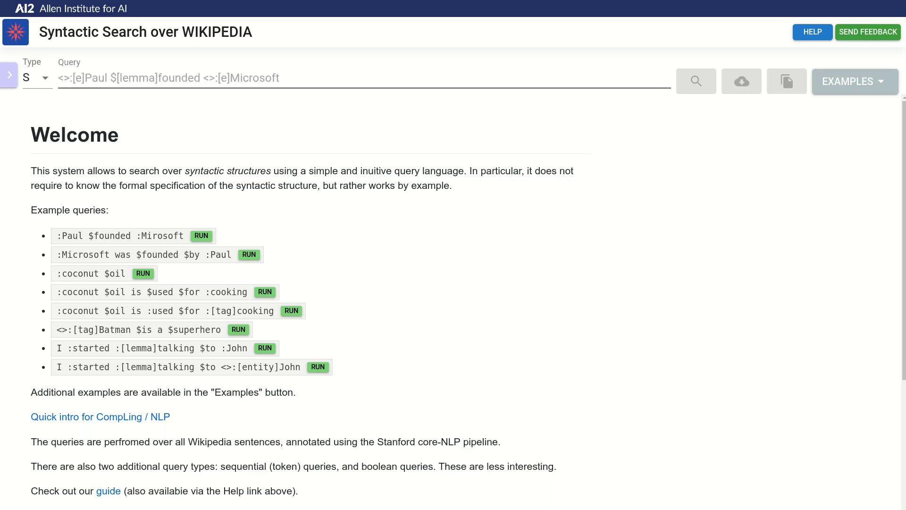
text(John received his degree from Harvard)
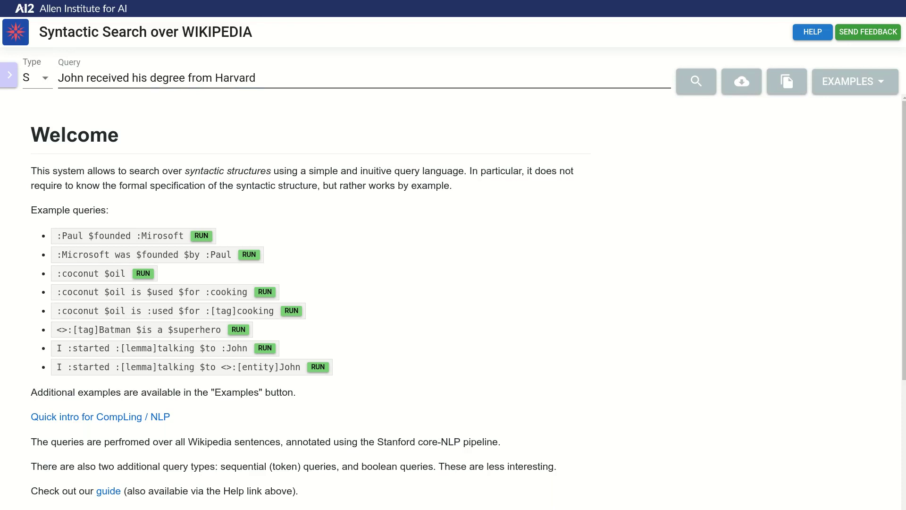
text(:[w])
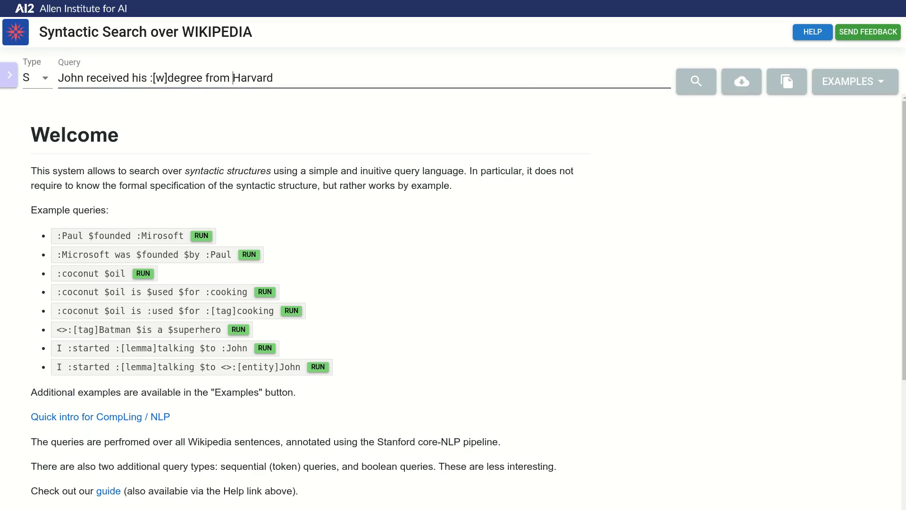
text(inst:)
click(58, 78)
text(subj:)
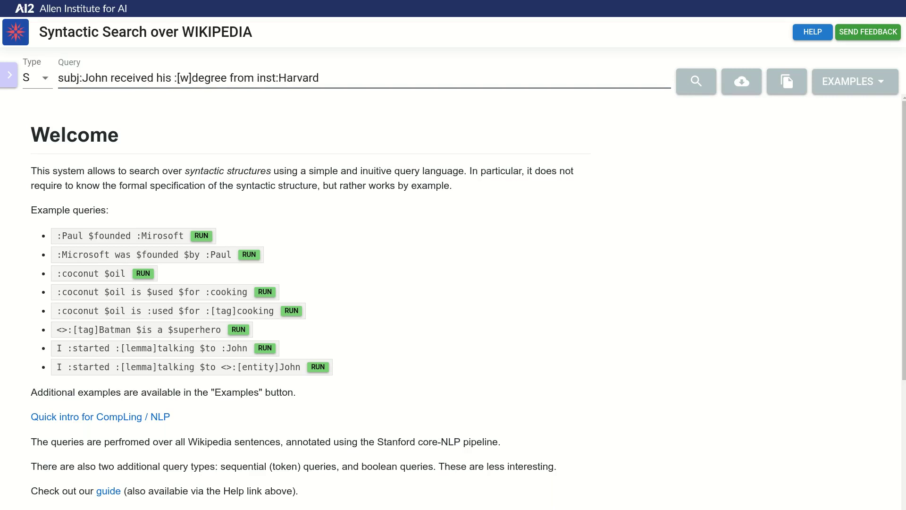
- Run the Harvard degree query, then add $ before 'from' and rerun it
key(Return)
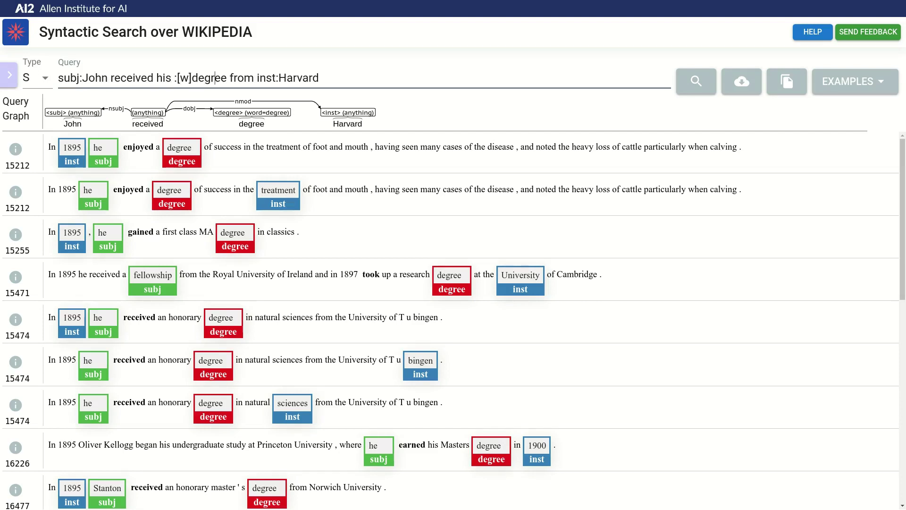
text($)
key(Return)
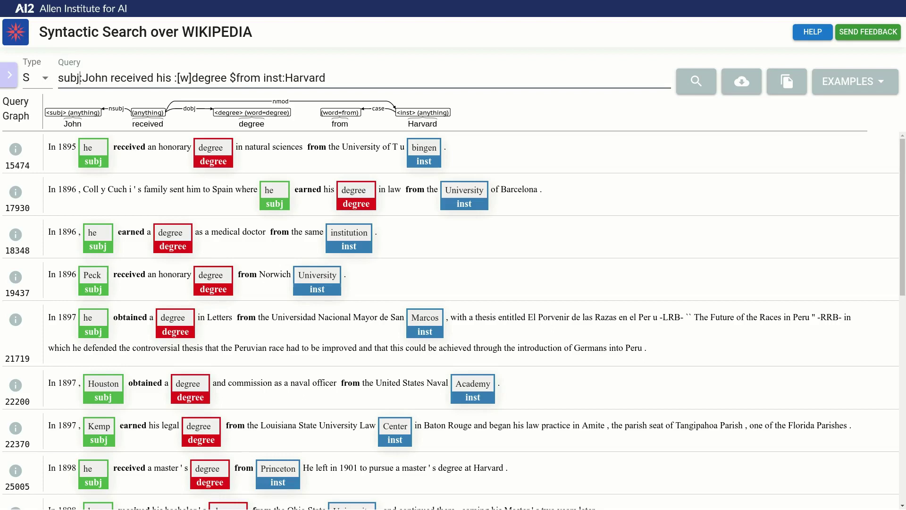
- Add [e] after 'subj:' and rerun to match only person subjects
text([e])
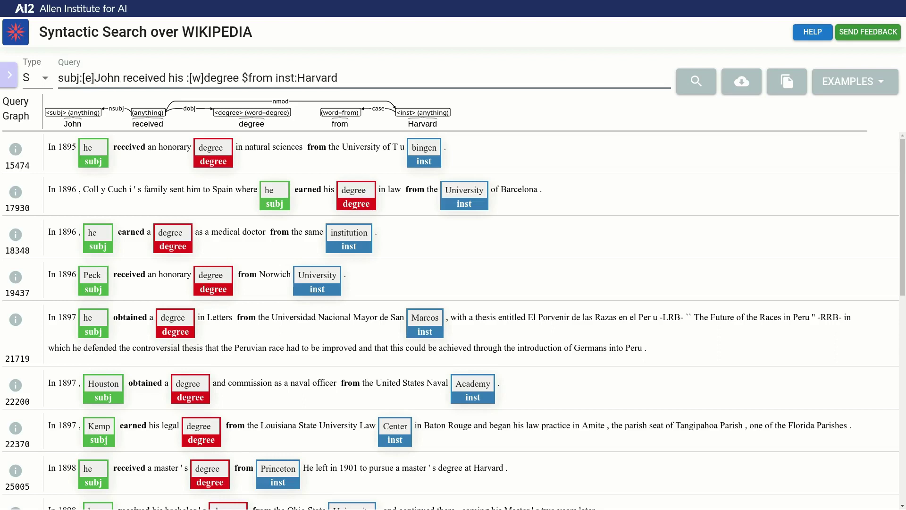
key(Return)
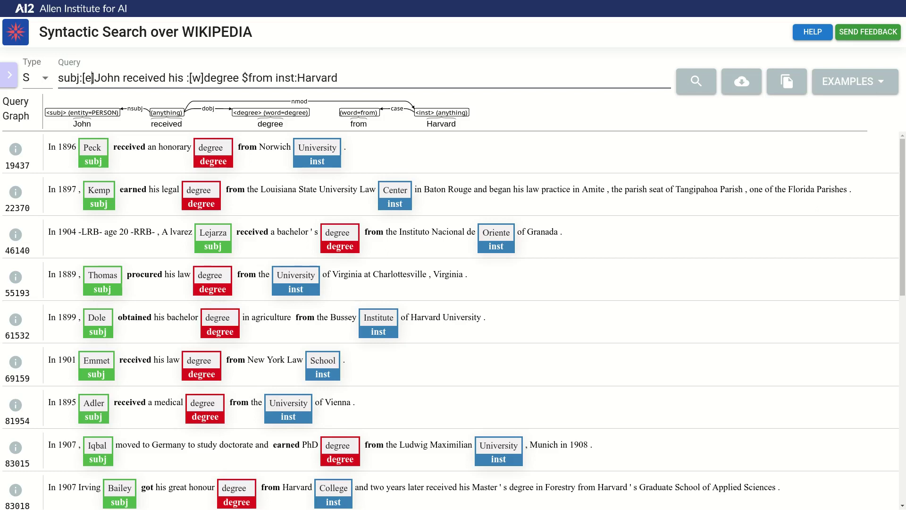
- Add <> before subj and inst to capture full phrases, then rerun
text(<>)
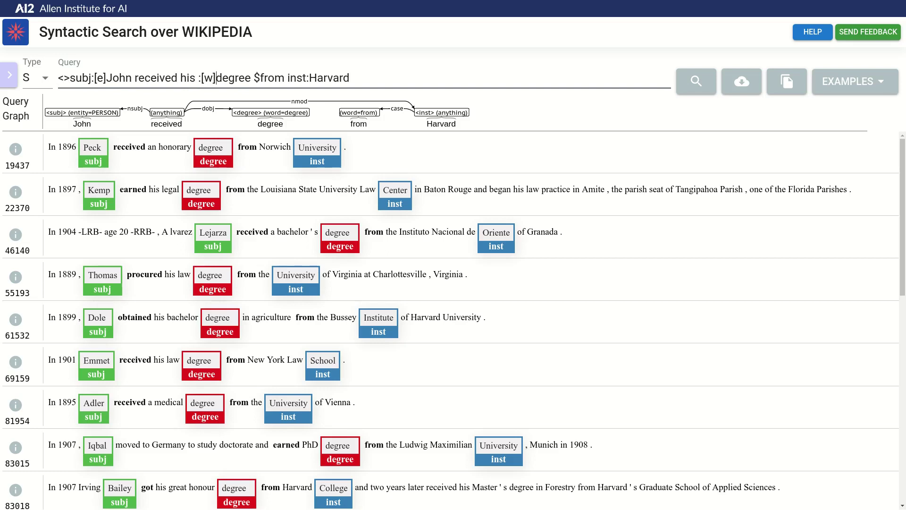
text(<>)
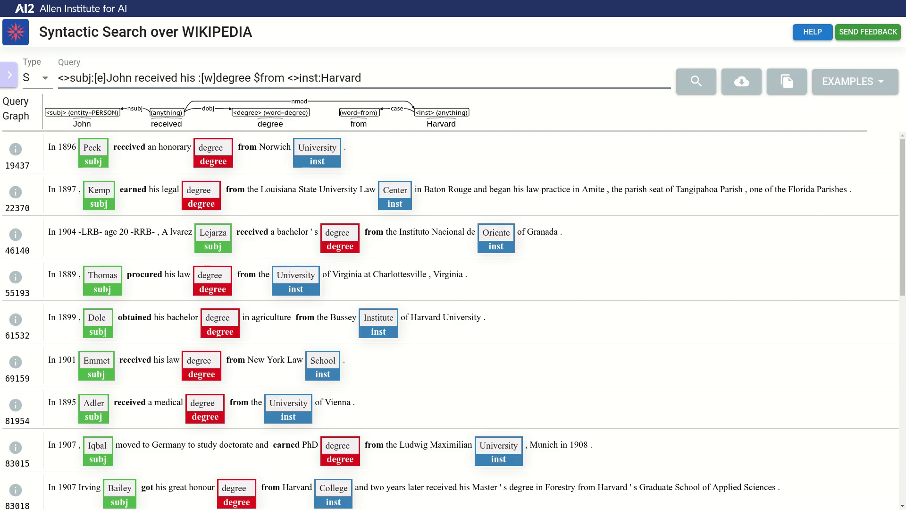
key(Return)
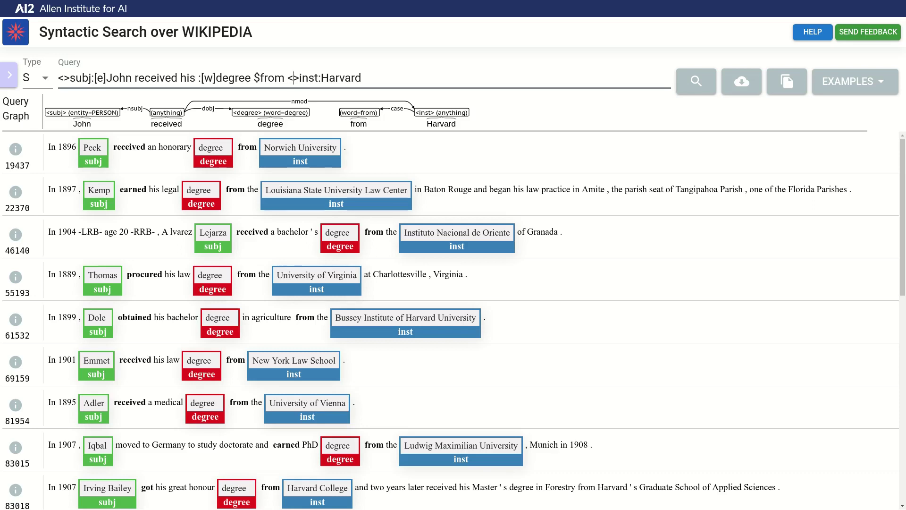
- Move the [w] constraint from degree to Harvard and rerun the search
click(322, 78)
text([w])
click(213, 78)
key(BackSpace)
key(BackSpace)
key(BackSpace)
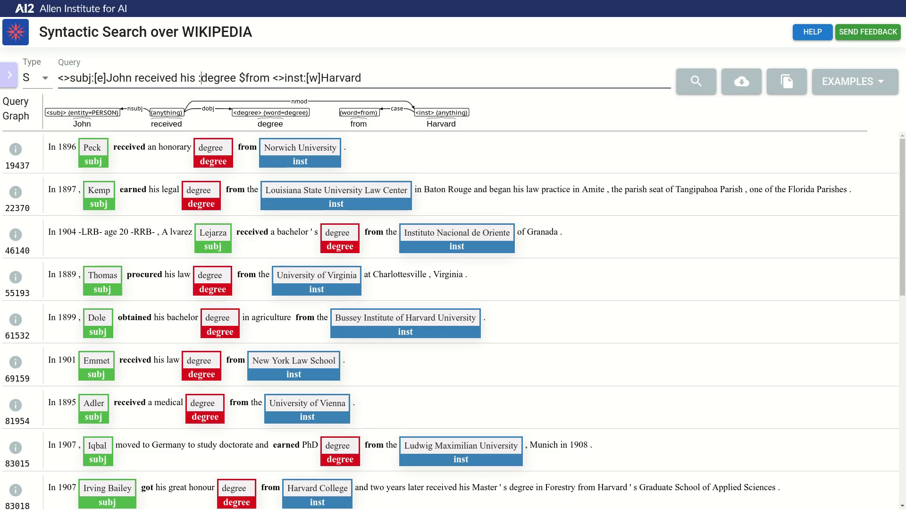
key(Return)
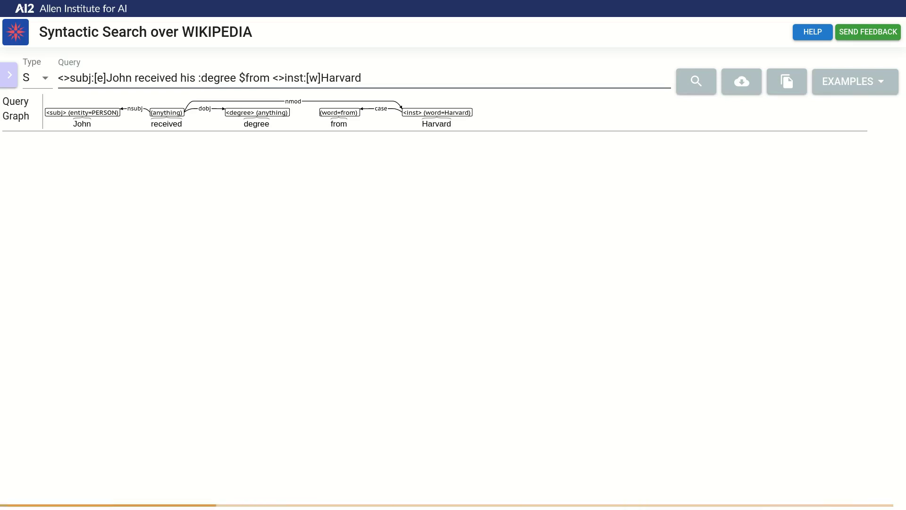
scroll(453, 321, down, 5)
scroll(453, 320, down, 2)
scroll(453, 321, up, 6)
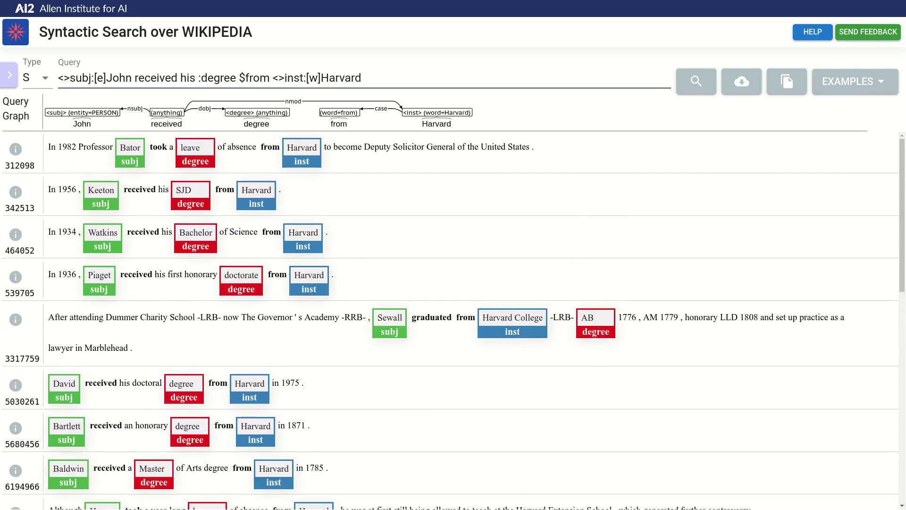
- Limit degree to [w=SJD|Bachelor|docrorate|Master|MBA|BA], drop Harvard's [w], and rerun
text([w=)
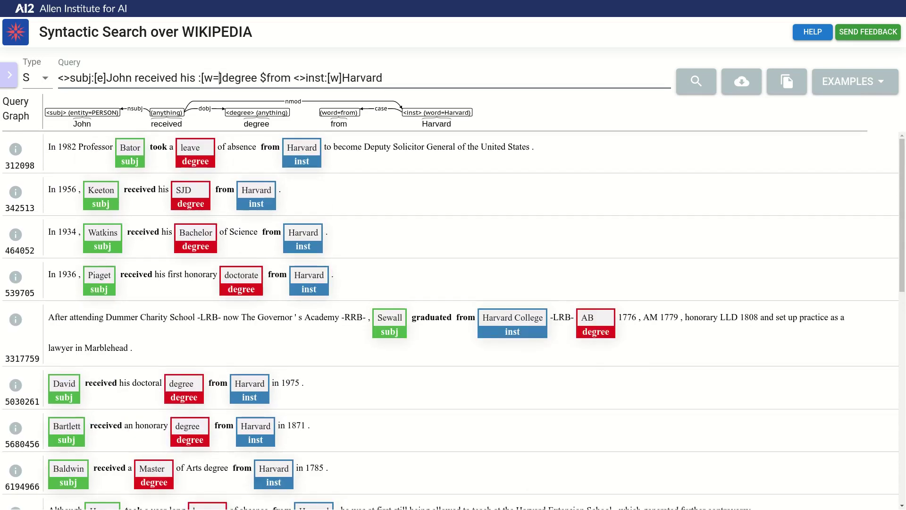
text(SJD)
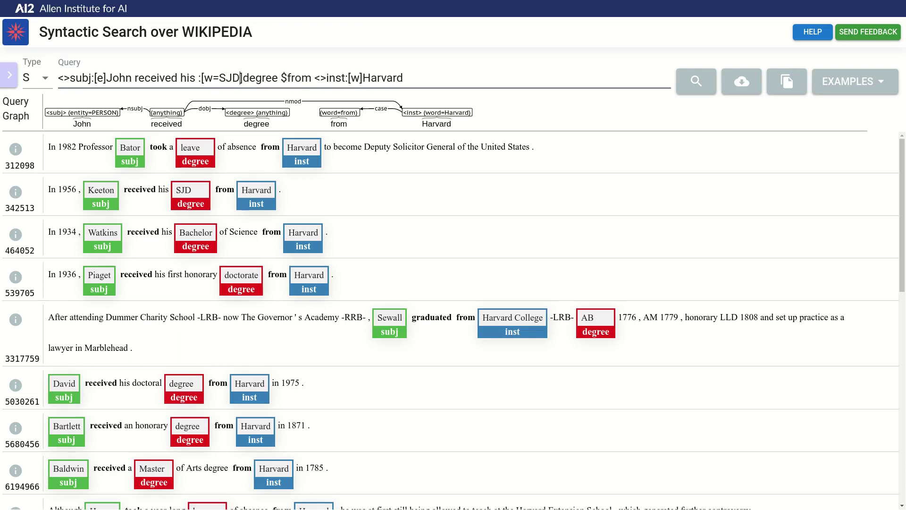
text(|Bache)
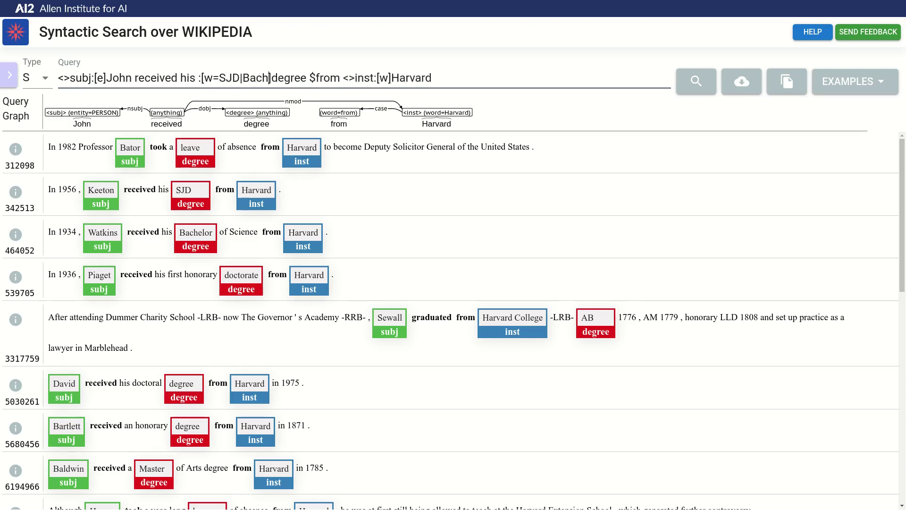
text(lor|)
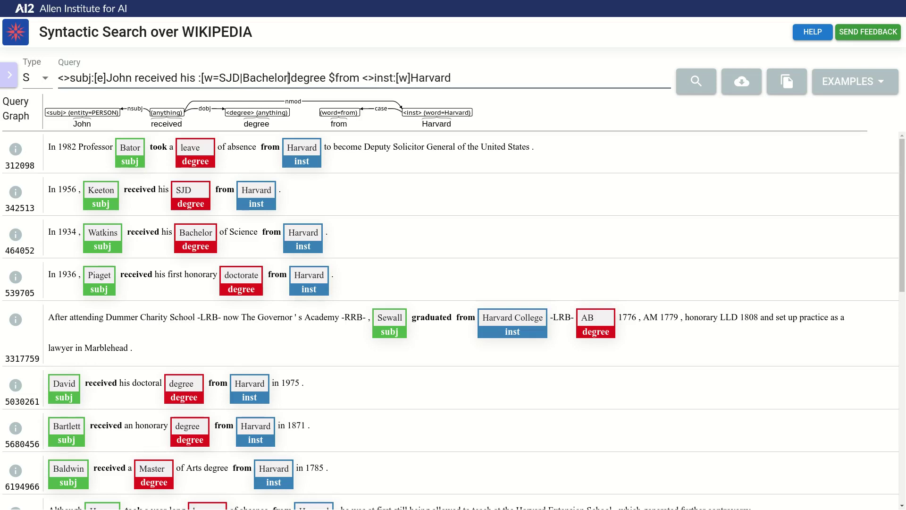
text(docrorate)
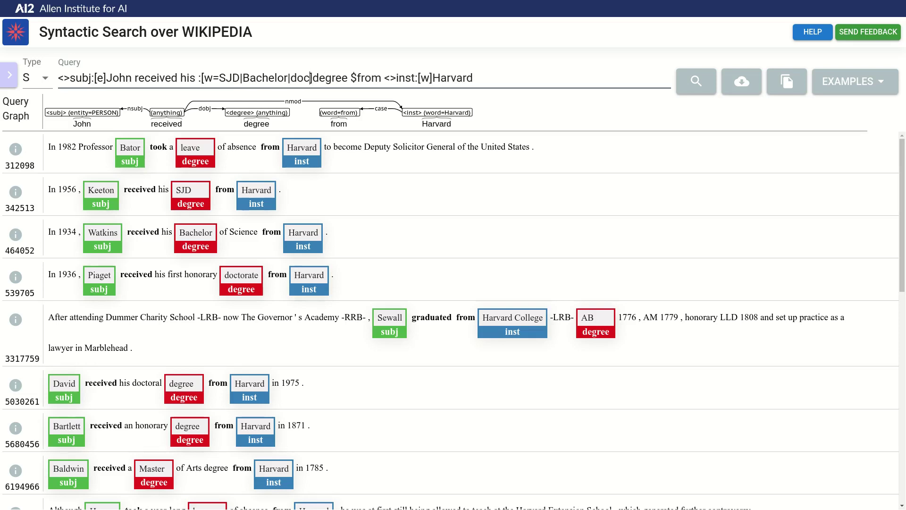
text(|Master|)
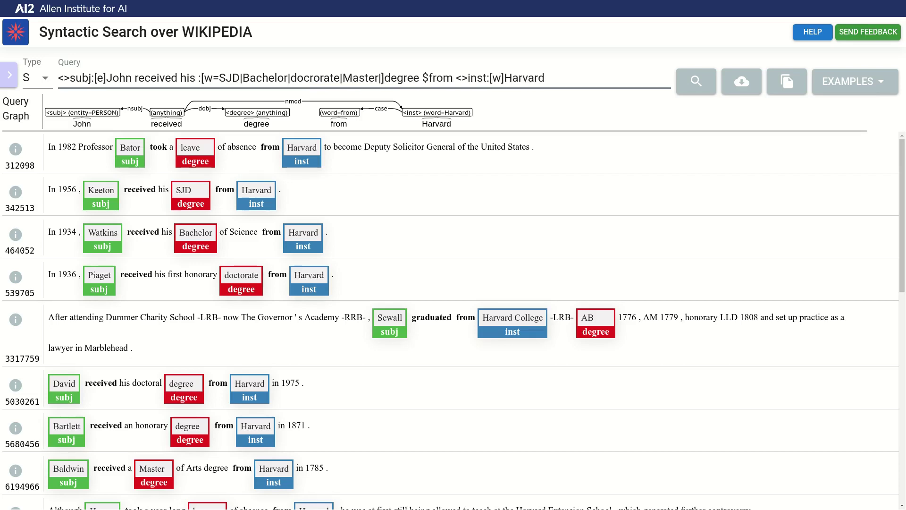
text(MBA)
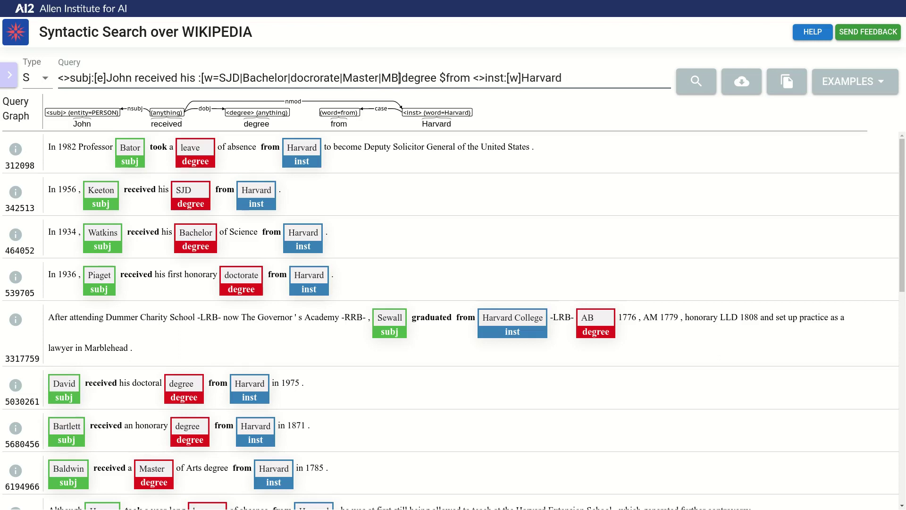
text(|BA)
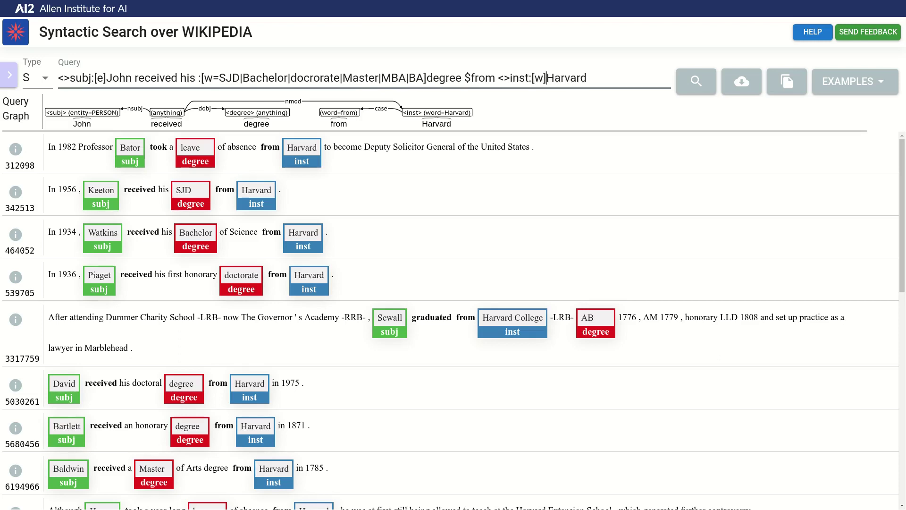
key(BackSpace)
key(BackSpace)
key(BackSpace)
key(Return)
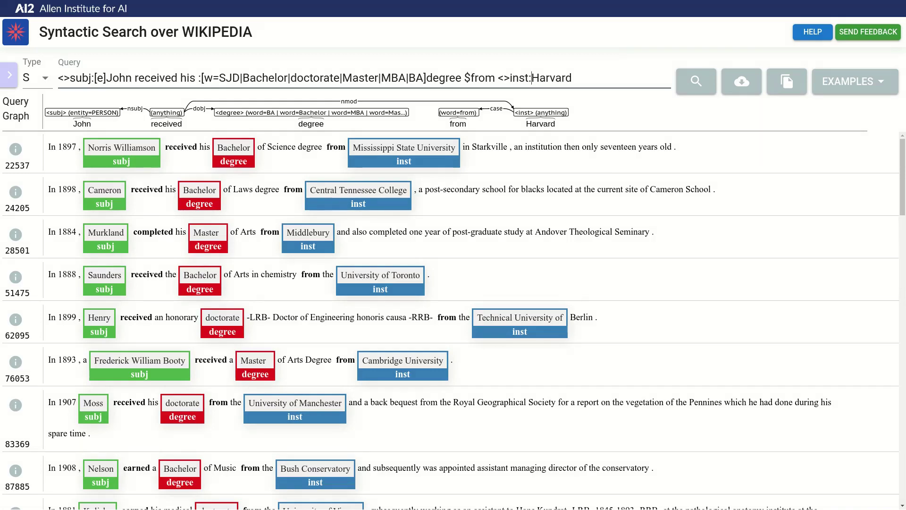
scroll(453, 321, down, 4)
scroll(453, 321, down, 6)
scroll(453, 321, down, 5)
scroll(453, 321, up, 4)
scroll(453, 321, up, 8)
scroll(453, 321, up, 2)
- Download the search results as a TSV file and open it in LibreOffice Calc
click(741, 81)
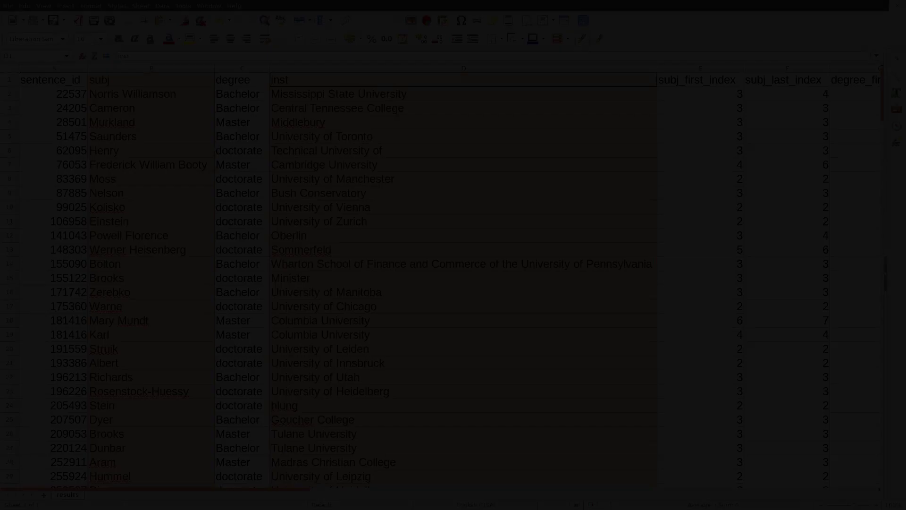